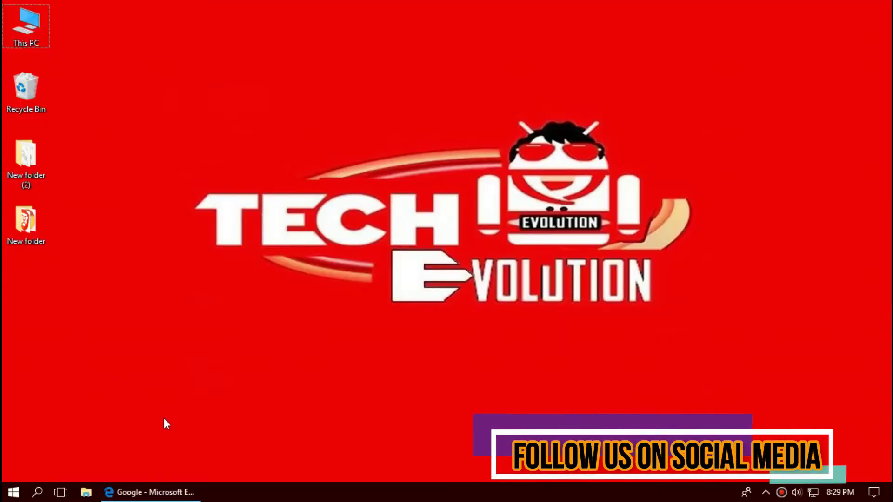
- Search Google in Edge for x3daudio1_4.dll
{"action": "left_click", "coordinate": [159, 493]}
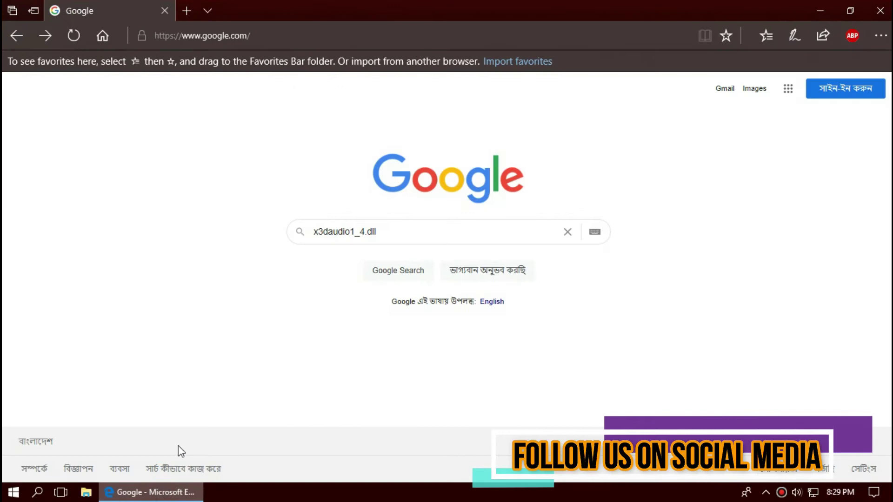
{"action": "left_click", "coordinate": [396, 234]}
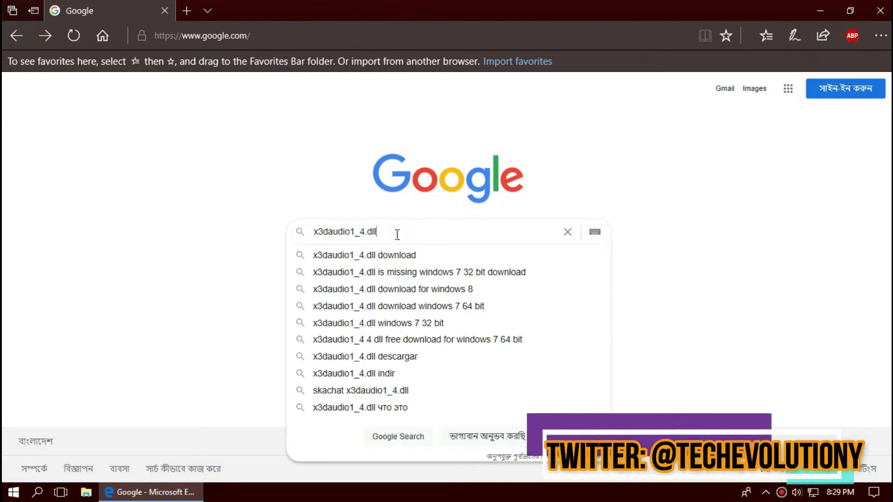
{"action": "key", "text": "Return"}
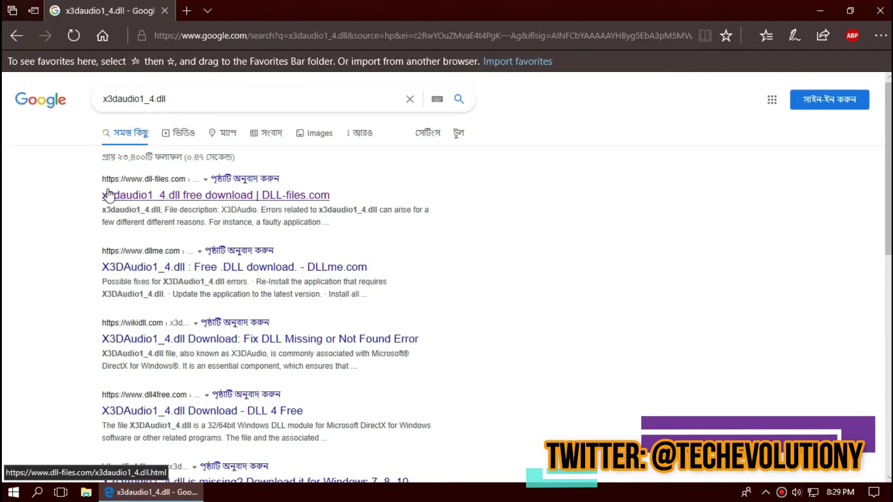
{"action": "scroll", "coordinate": [147, 256], "scroll_direction": "down", "scroll_amount": 7}
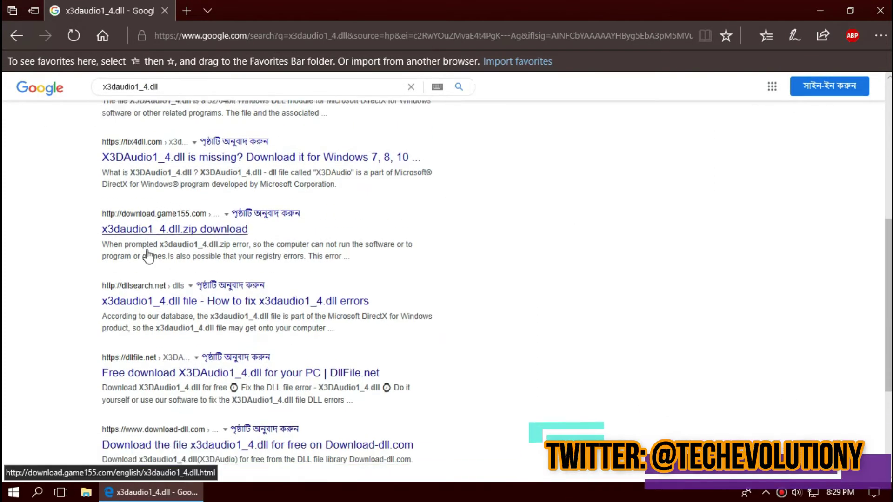
{"action": "scroll", "coordinate": [151, 232], "scroll_direction": "up", "scroll_amount": 5}
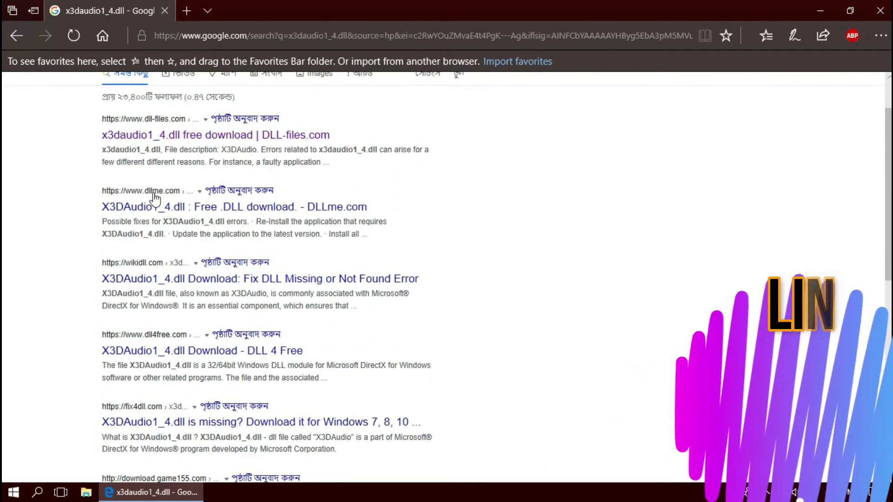
{"action": "scroll", "coordinate": [155, 199], "scroll_direction": "up", "scroll_amount": 1}
- Open the DLL-files.com result and review the 64-bit and 32-bit 9.23.1350.0 versions
{"action": "left_click", "coordinate": [167, 199]}
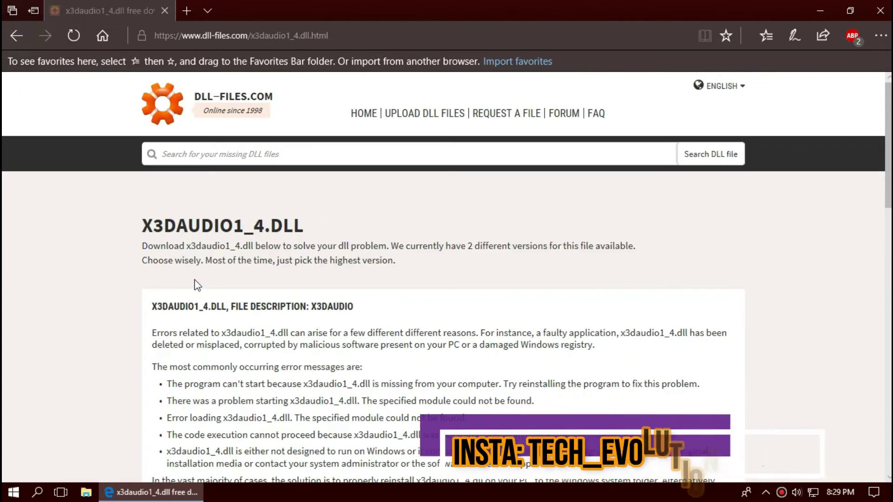
{"action": "scroll", "coordinate": [214, 272], "scroll_direction": "down", "scroll_amount": 5}
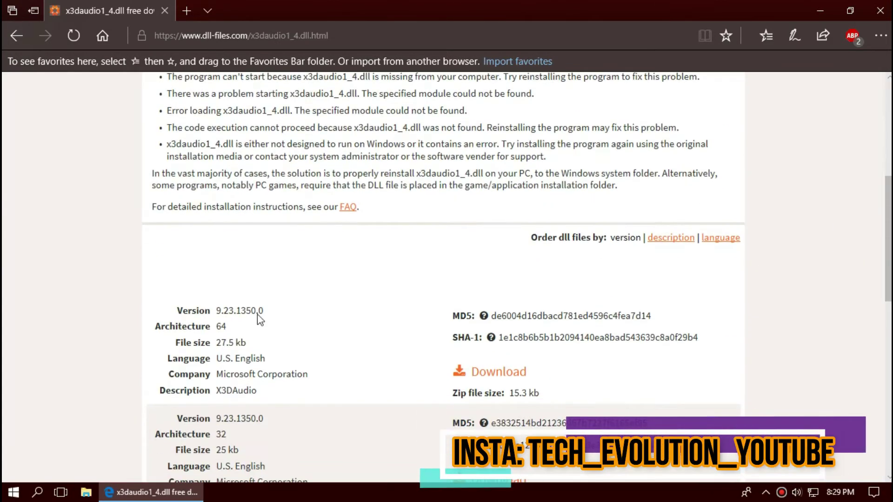
{"action": "left_click_drag", "start_coordinate": [218, 327], "coordinate": [205, 327]}
{"action": "scroll", "coordinate": [205, 327], "scroll_direction": "down", "scroll_amount": 1}
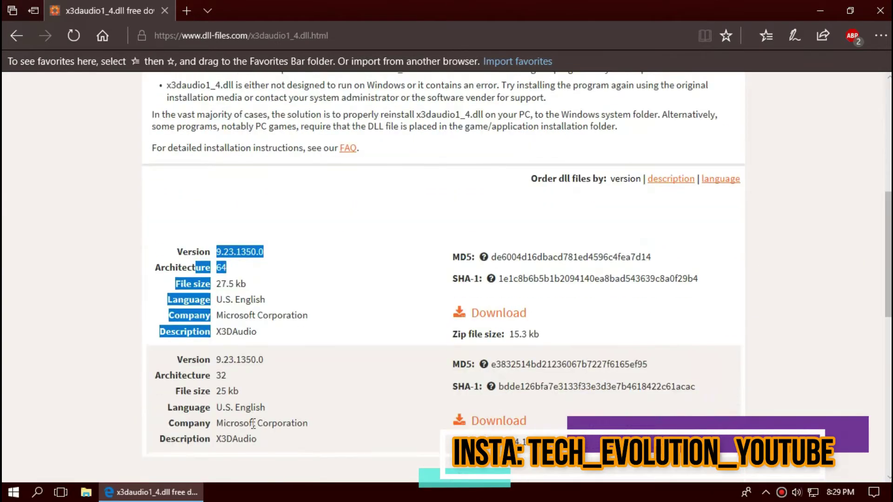
{"action": "left_click_drag", "start_coordinate": [242, 376], "coordinate": [188, 374]}
{"action": "scroll", "coordinate": [207, 462], "scroll_direction": "down", "scroll_amount": 3}
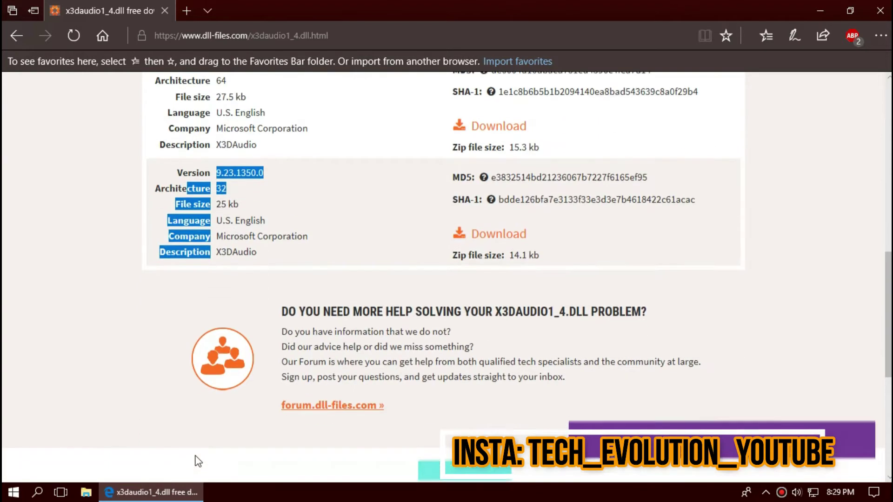
- Launch System Information and confirm the System Type reads x64-based PC
{"action": "key", "text": "super"}
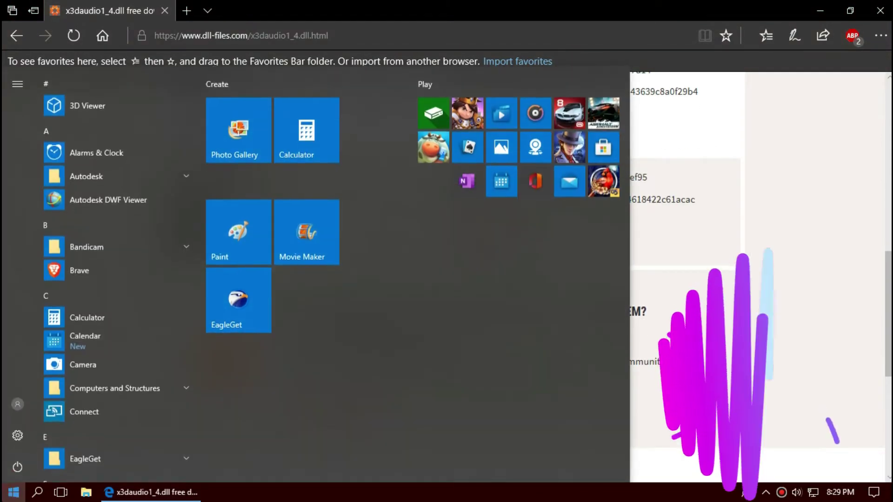
{"action": "type", "text": "sy"}
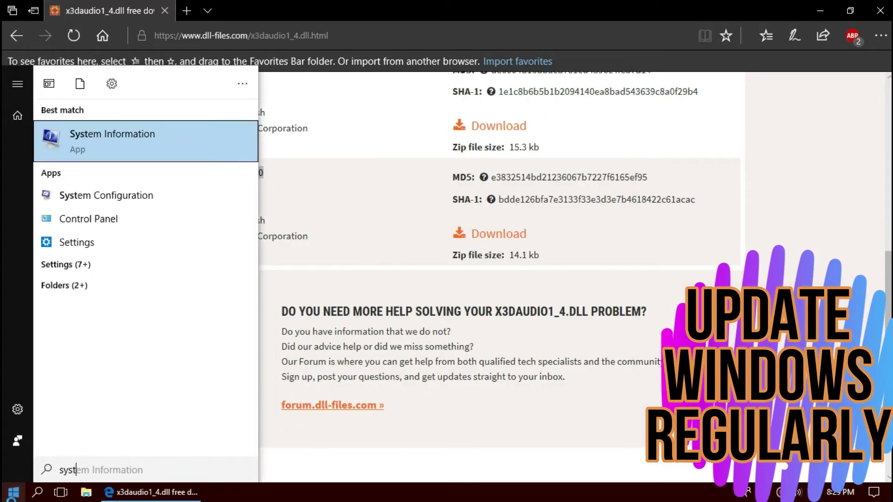
{"action": "type", "text": "st"}
{"action": "key", "text": "Return"}
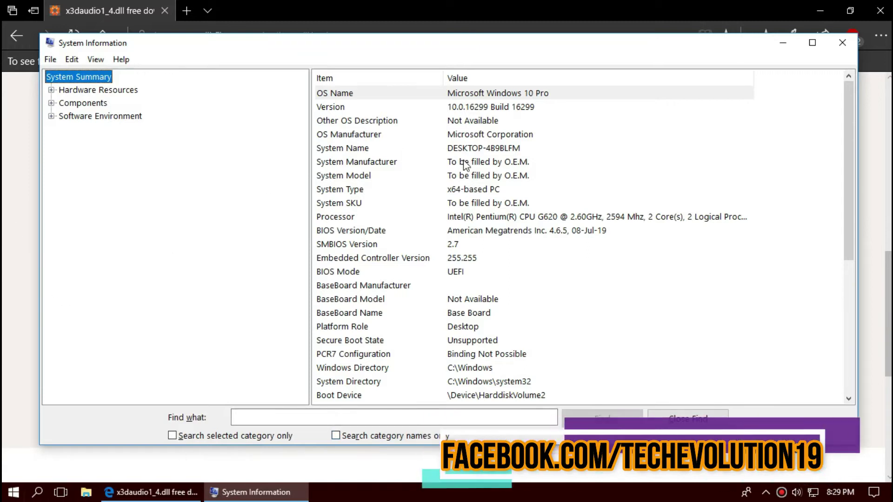
{"action": "left_click", "coordinate": [483, 192]}
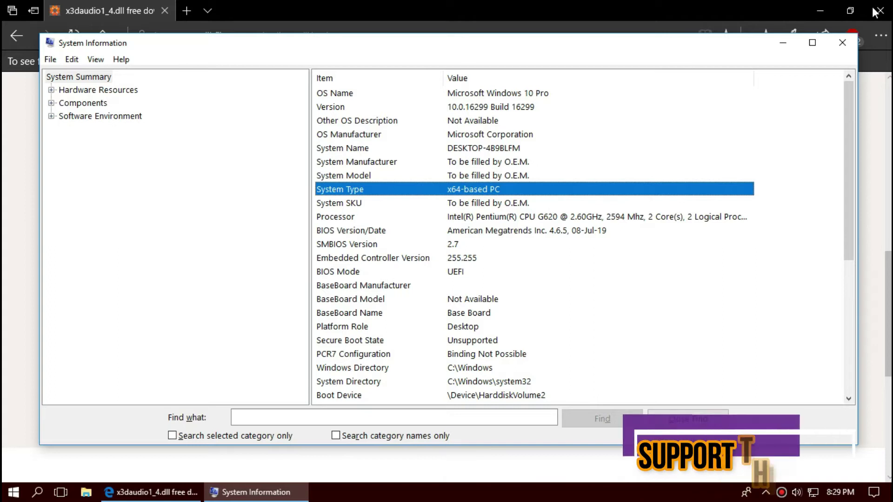
- Close System Information, download the 64-bit x3daudio1_4.zip, and open it in WinRAR
{"action": "left_click", "coordinate": [847, 43]}
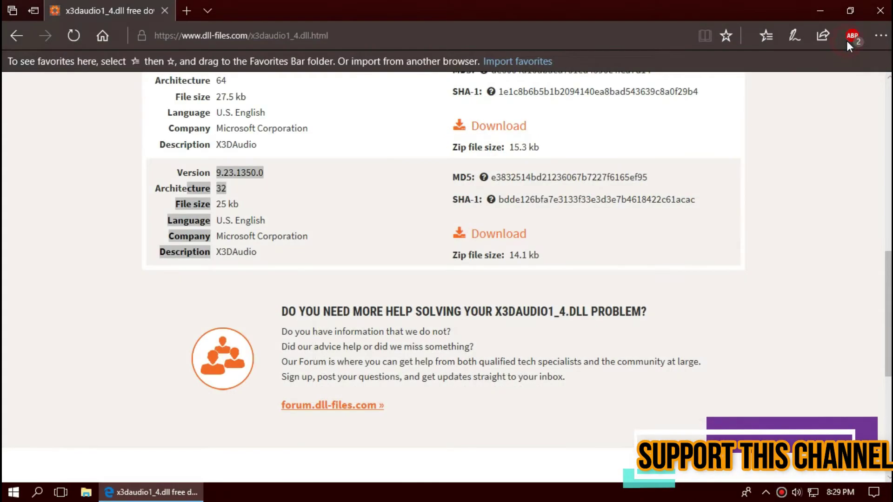
{"action": "scroll", "coordinate": [724, 130], "scroll_direction": "up", "scroll_amount": 3}
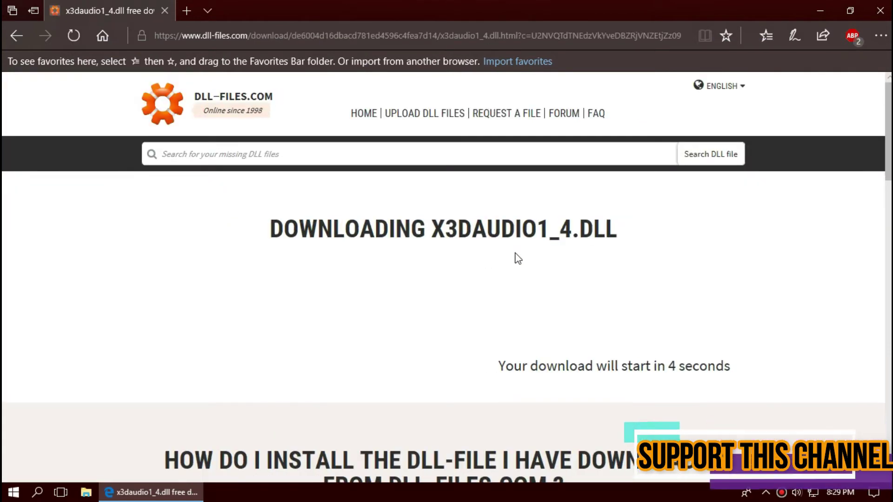
{"action": "scroll", "coordinate": [516, 256], "scroll_direction": "down", "scroll_amount": 4}
{"action": "scroll", "coordinate": [516, 255], "scroll_direction": "down", "scroll_amount": 3}
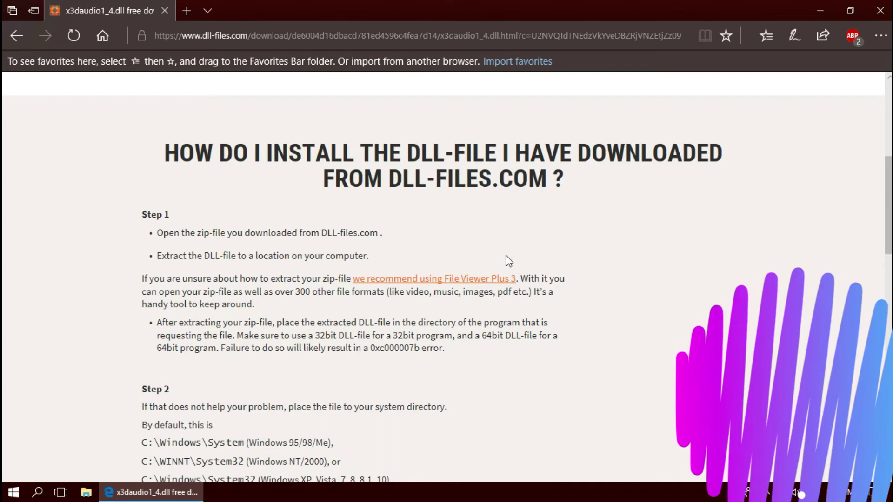
{"action": "scroll", "coordinate": [508, 261], "scroll_direction": "down", "scroll_amount": 4}
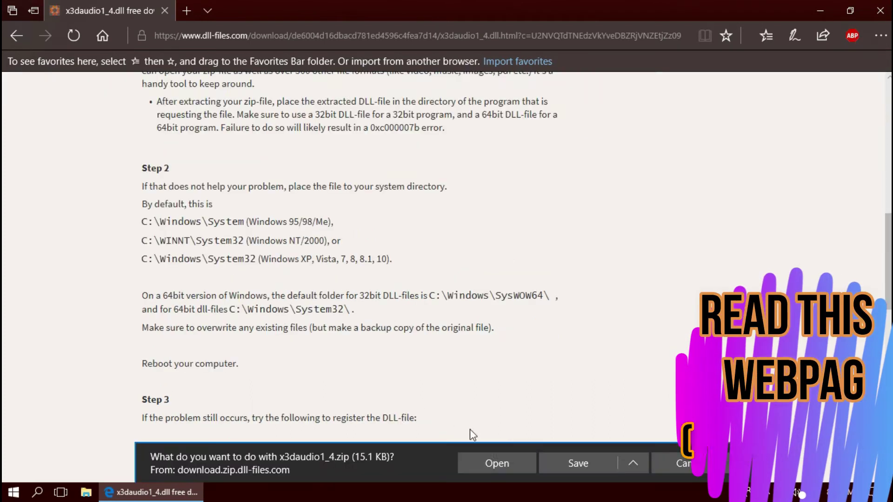
{"action": "left_click", "coordinate": [499, 466]}
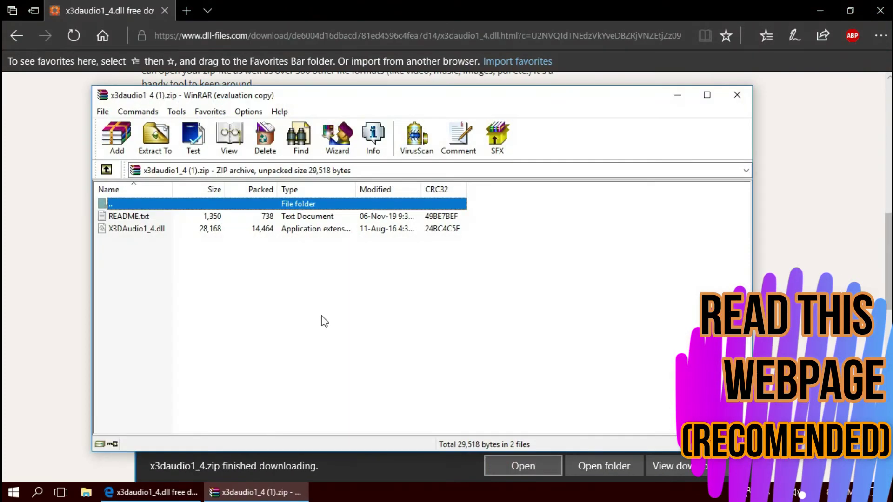
- Browse from the C: drive through Windows into the System32 folder
{"action": "left_click", "coordinate": [146, 216]}
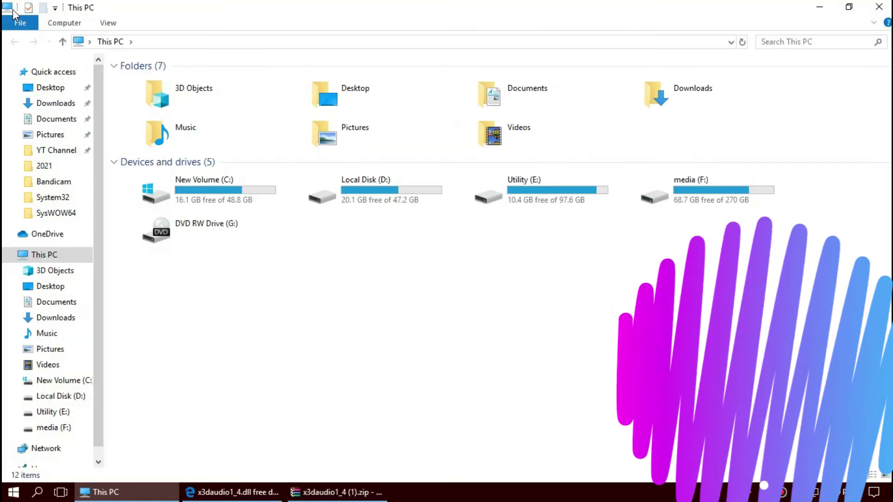
{"action": "double_click", "coordinate": [223, 191]}
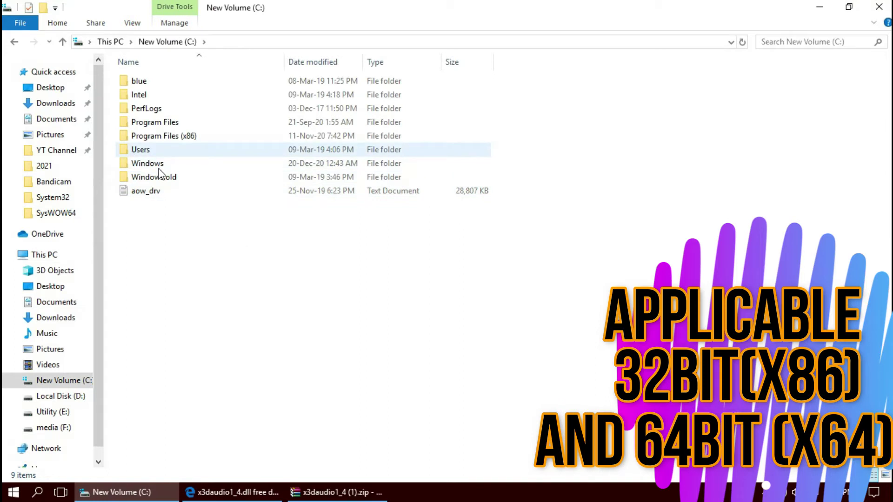
{"action": "double_click", "coordinate": [152, 163]}
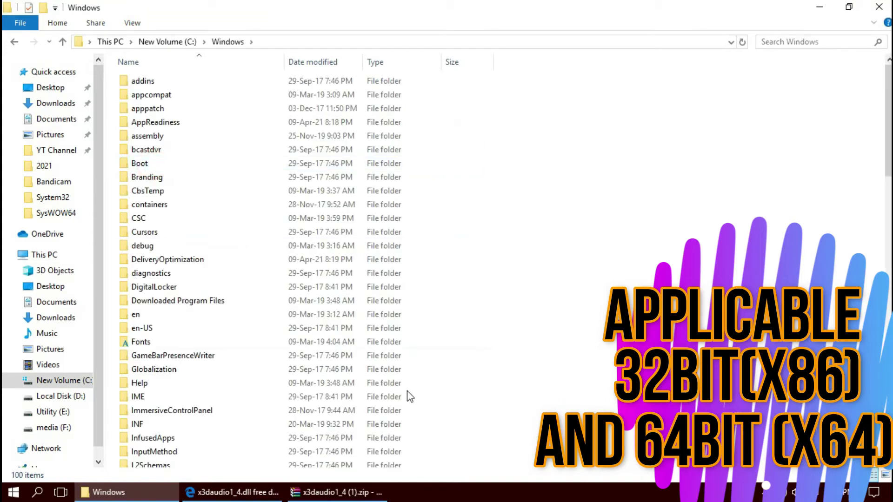
{"action": "scroll", "coordinate": [403, 389], "scroll_direction": "down", "scroll_amount": 6}
{"action": "scroll", "coordinate": [395, 389], "scroll_direction": "down", "scroll_amount": 1}
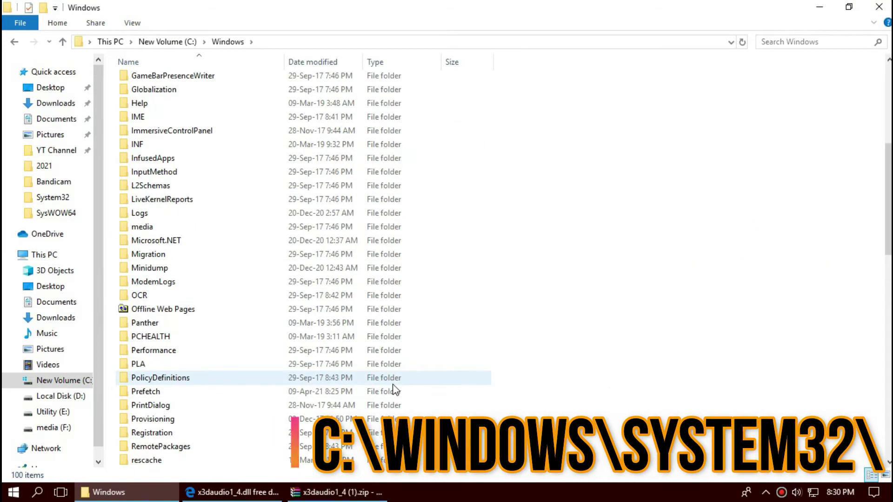
{"action": "scroll", "coordinate": [395, 390], "scroll_direction": "down", "scroll_amount": 5}
{"action": "scroll", "coordinate": [394, 390], "scroll_direction": "down", "scroll_amount": 1}
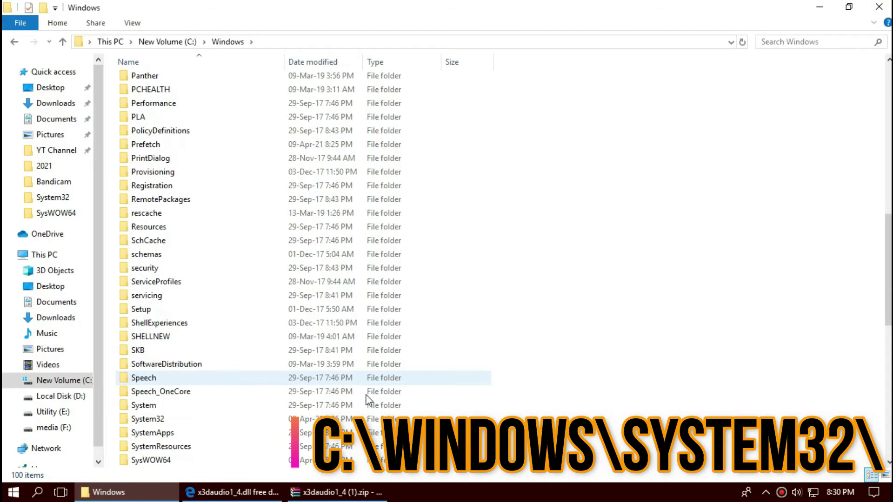
{"action": "left_click", "coordinate": [163, 419]}
{"action": "double_click", "coordinate": [164, 422]}
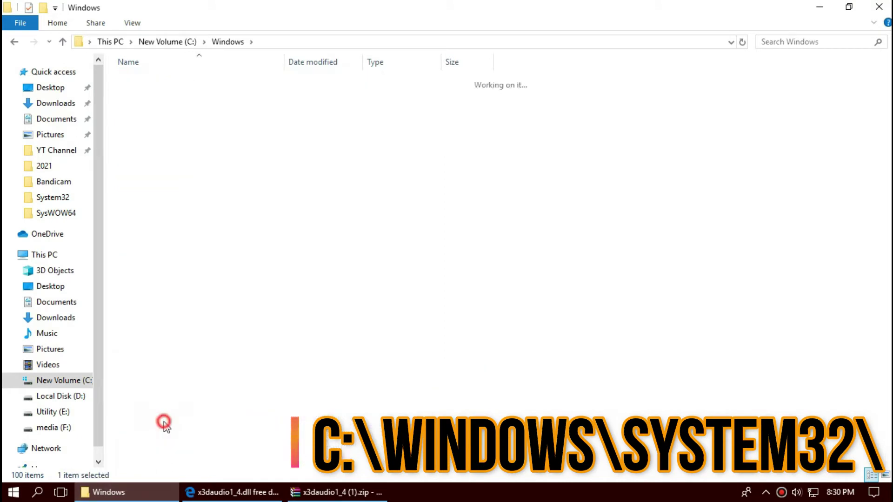
- Drag X3DAudio1_4.dll into System32, replacing the existing copy, then search x3daudio to verify
{"action": "left_click", "coordinate": [338, 494]}
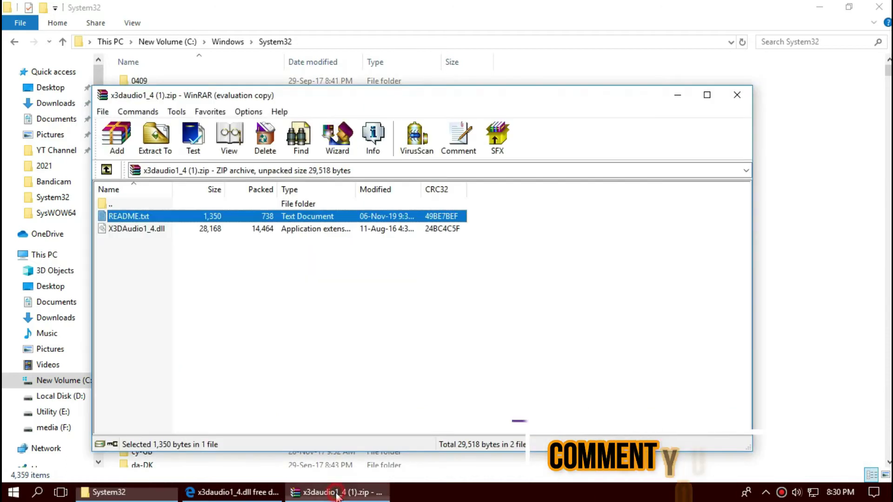
{"action": "left_click", "coordinate": [163, 228]}
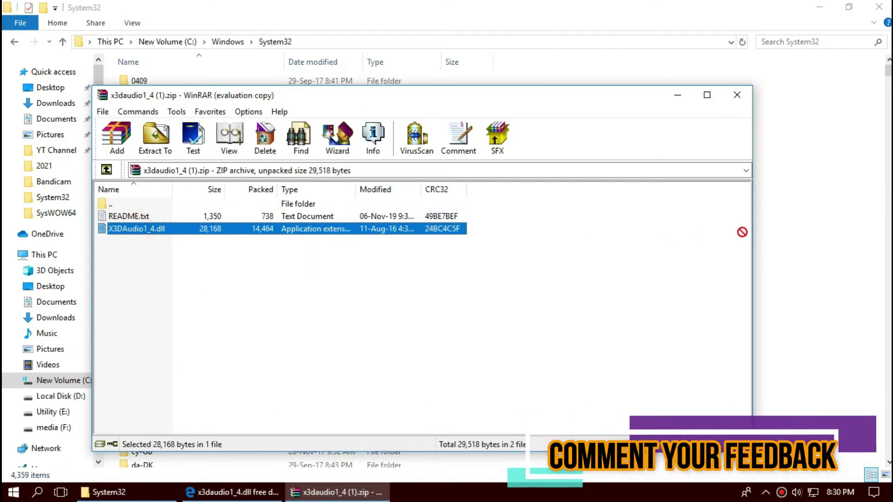
{"action": "left_click_drag", "start_coordinate": [742, 232], "coordinate": [793, 237]}
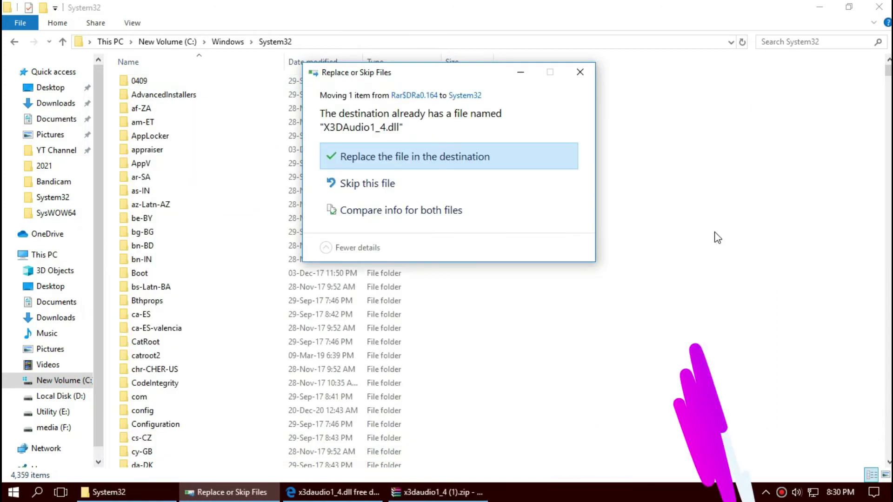
{"action": "left_click", "coordinate": [374, 156]}
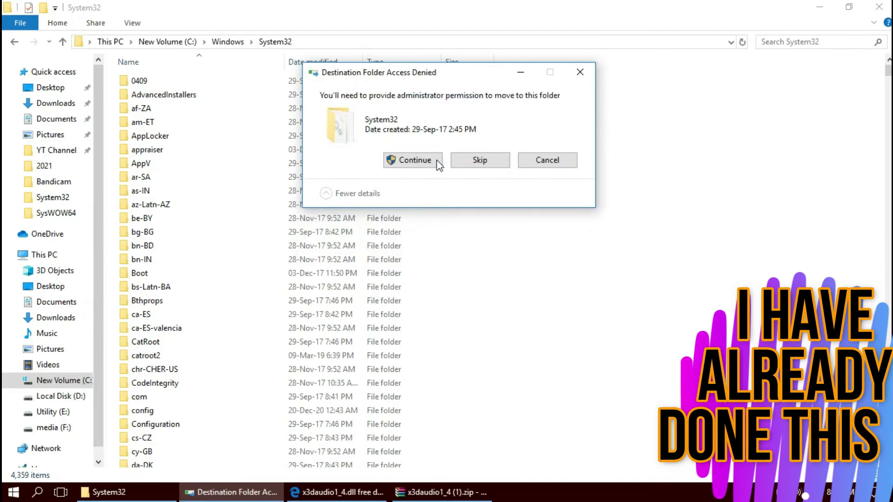
{"action": "left_click", "coordinate": [420, 160]}
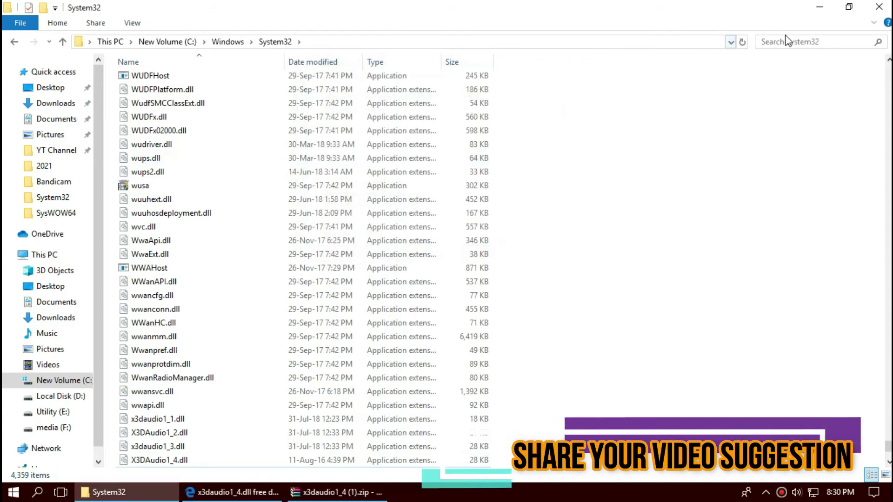
{"action": "left_click", "coordinate": [798, 42]}
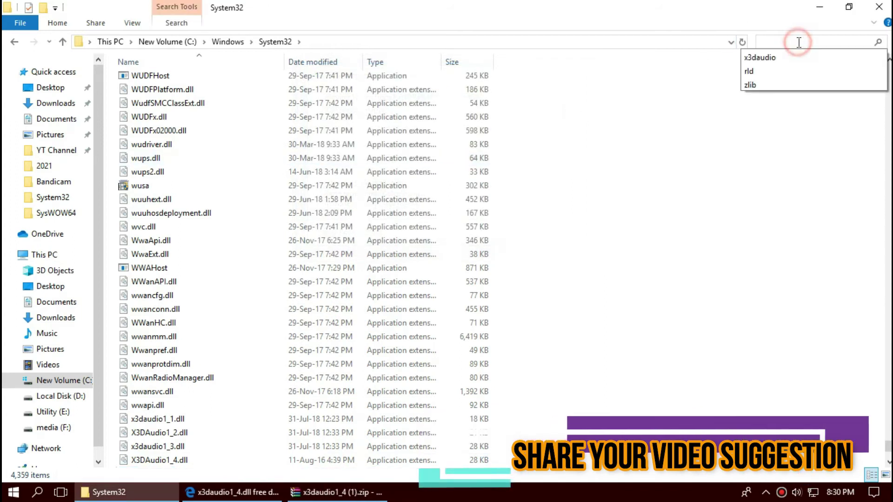
{"action": "left_click", "coordinate": [758, 57]}
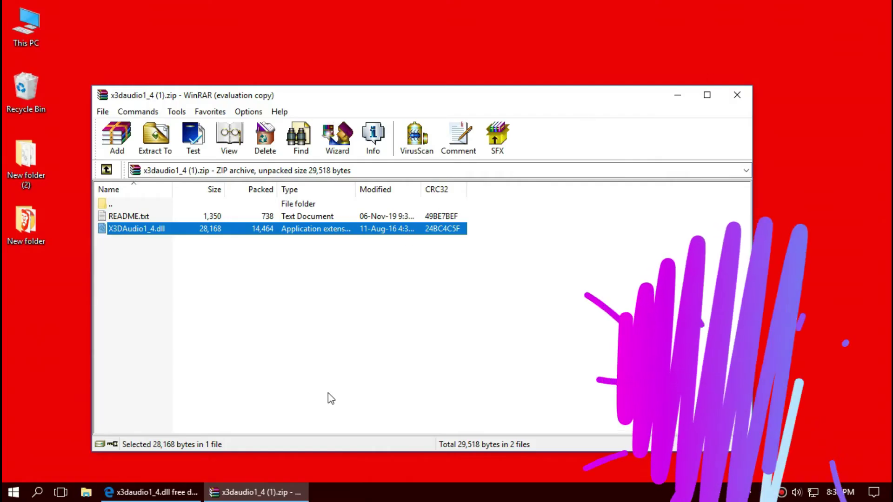
- Navigate from This PC through C: and Windows into the SysWOW64 folder
{"action": "double_click", "coordinate": [33, 18]}
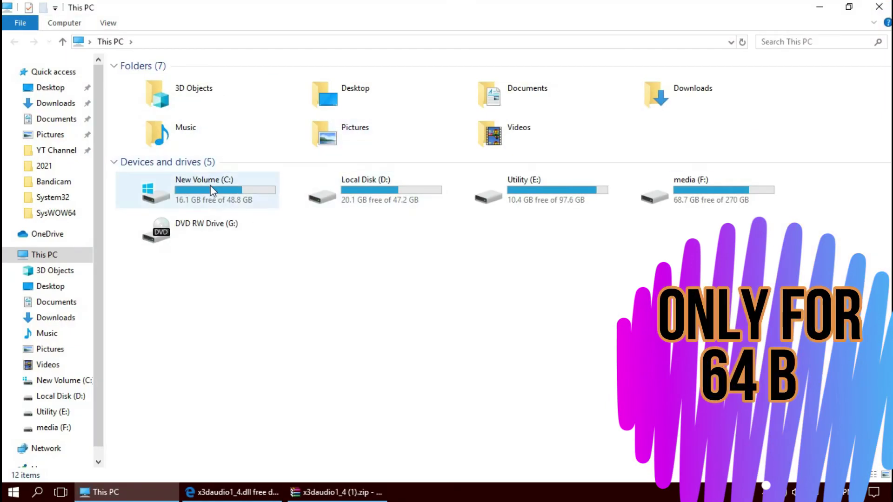
{"action": "double_click", "coordinate": [210, 185]}
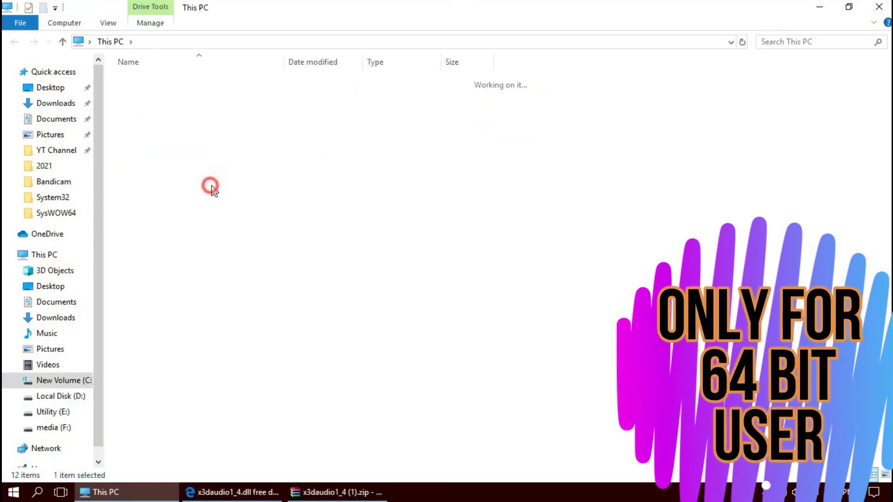
{"action": "left_click", "coordinate": [183, 163]}
{"action": "double_click", "coordinate": [182, 163]}
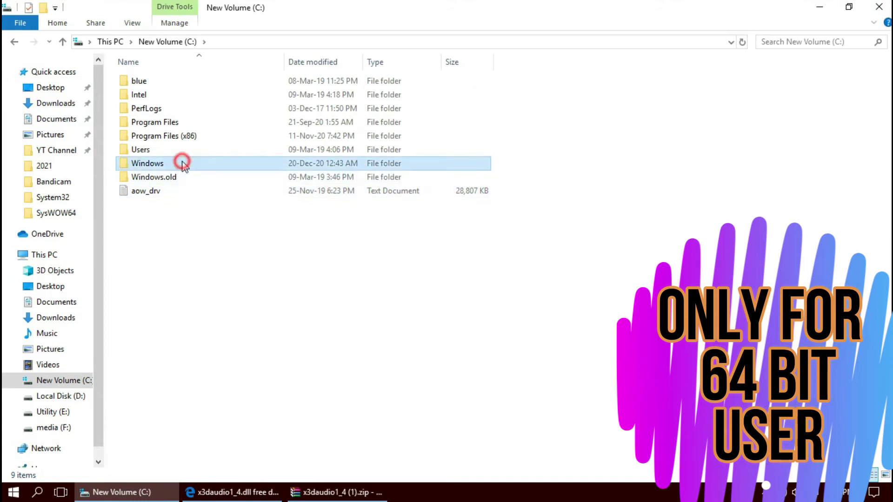
{"action": "scroll", "coordinate": [526, 292], "scroll_direction": "down", "scroll_amount": 6}
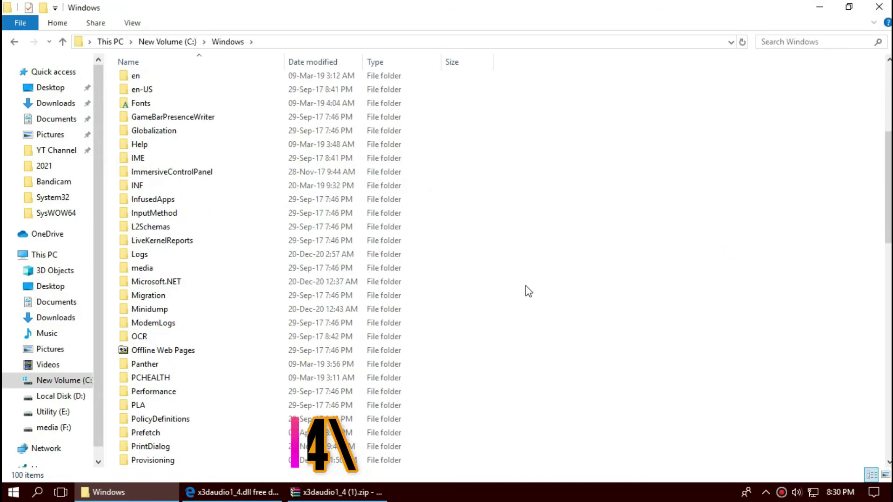
{"action": "scroll", "coordinate": [525, 289], "scroll_direction": "down", "scroll_amount": 5}
{"action": "scroll", "coordinate": [525, 287], "scroll_direction": "down", "scroll_amount": 2}
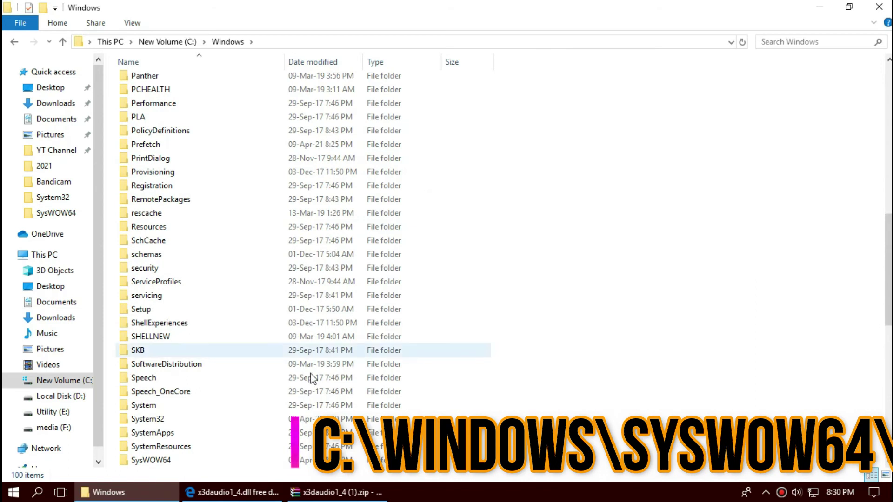
{"action": "double_click", "coordinate": [155, 462]}
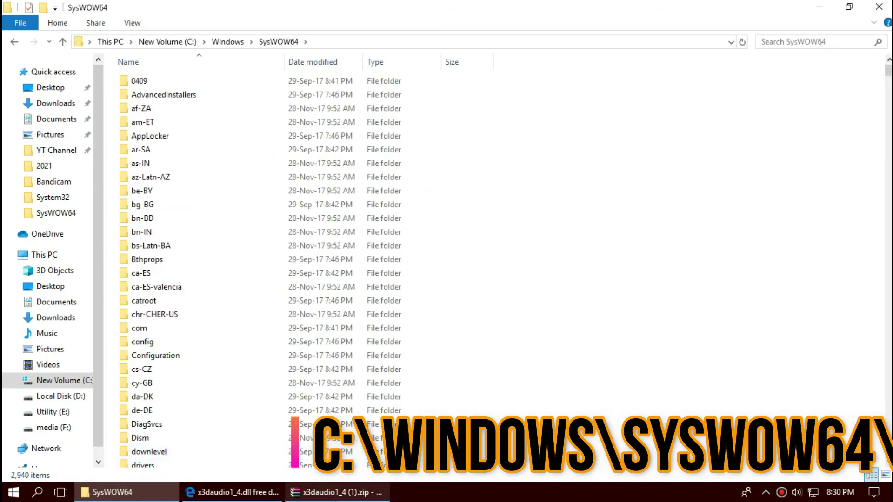
- Drag X3DAudio1_4.dll from the archive into SysWOW64, replacing the existing file with administrator permission
{"action": "left_click", "coordinate": [337, 492]}
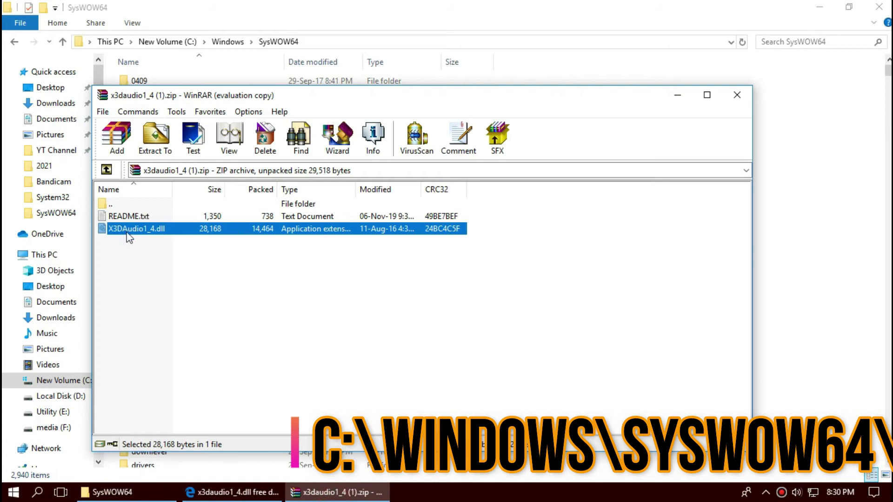
{"action": "left_click_drag", "start_coordinate": [808, 233], "coordinate": [807, 230]}
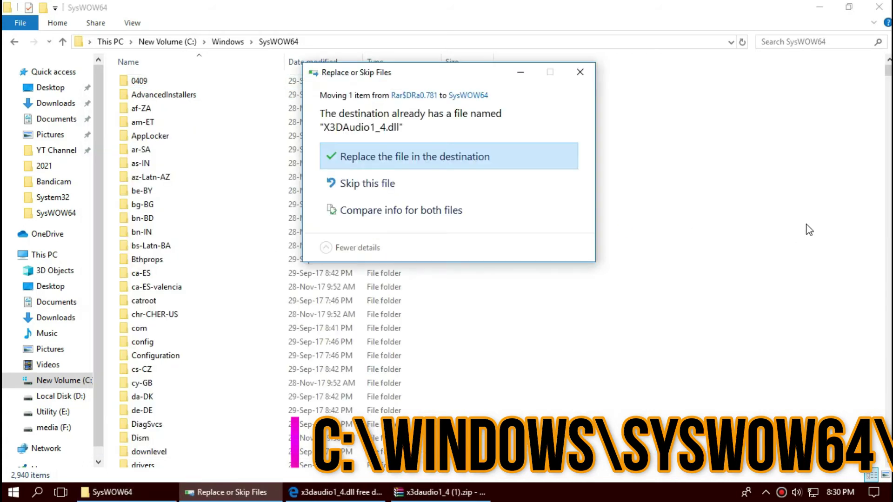
{"action": "left_click", "coordinate": [425, 161]}
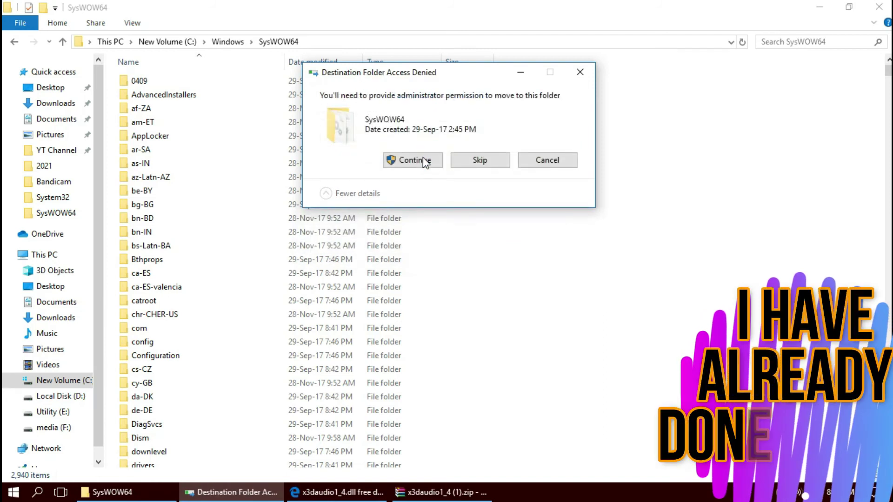
{"action": "left_click", "coordinate": [424, 161]}
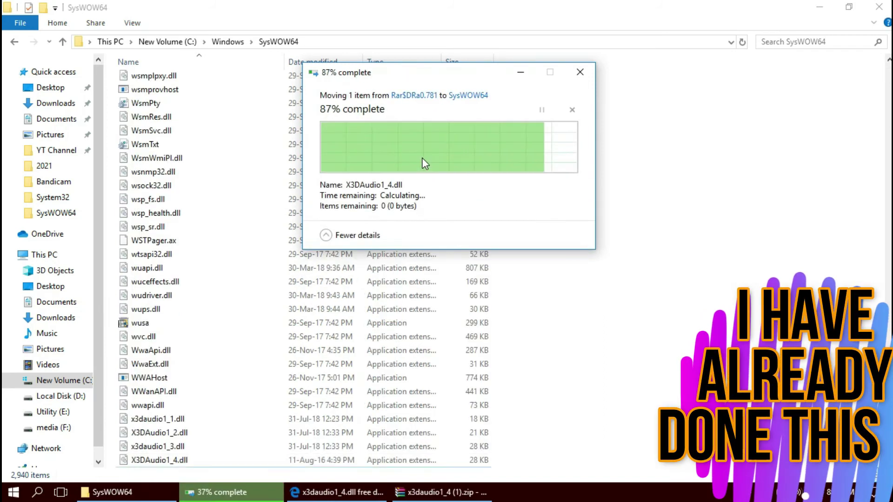
- Search SysWOW64 for x3daudio, select X3DAudio1_4.dll among 7 results, then close Explorer
{"action": "left_click", "coordinate": [794, 39]}
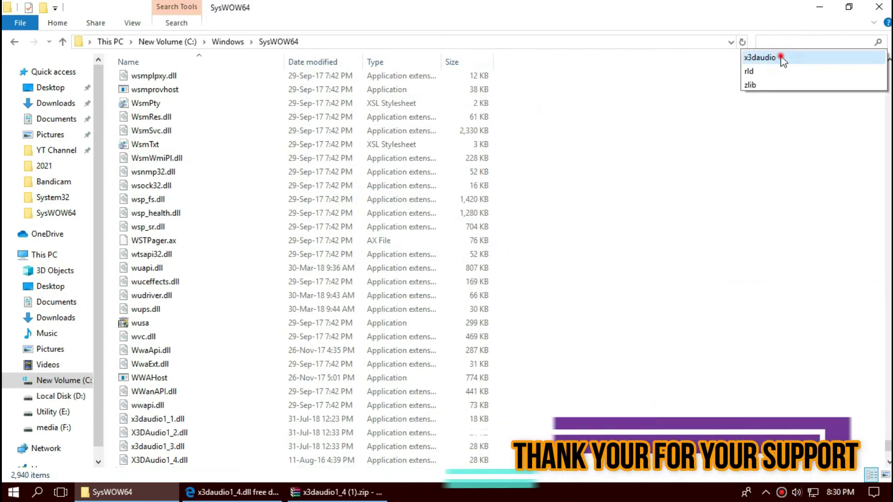
{"action": "left_click", "coordinate": [779, 57]}
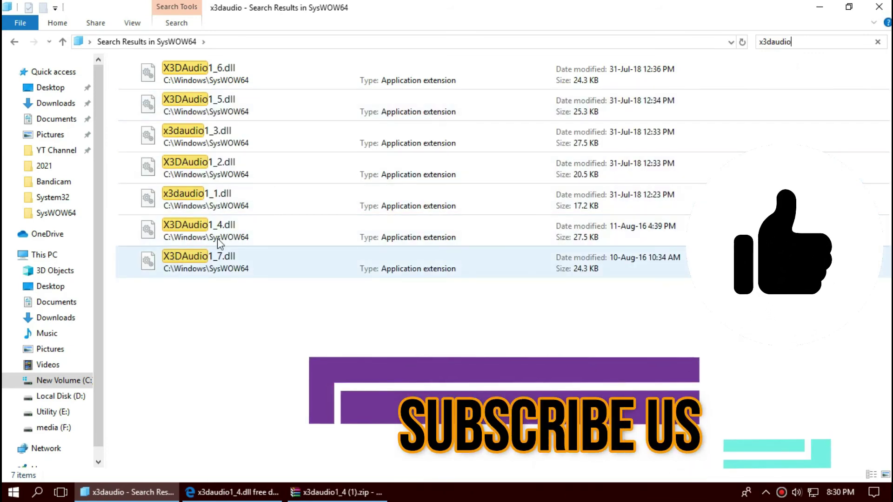
{"action": "left_click", "coordinate": [223, 227]}
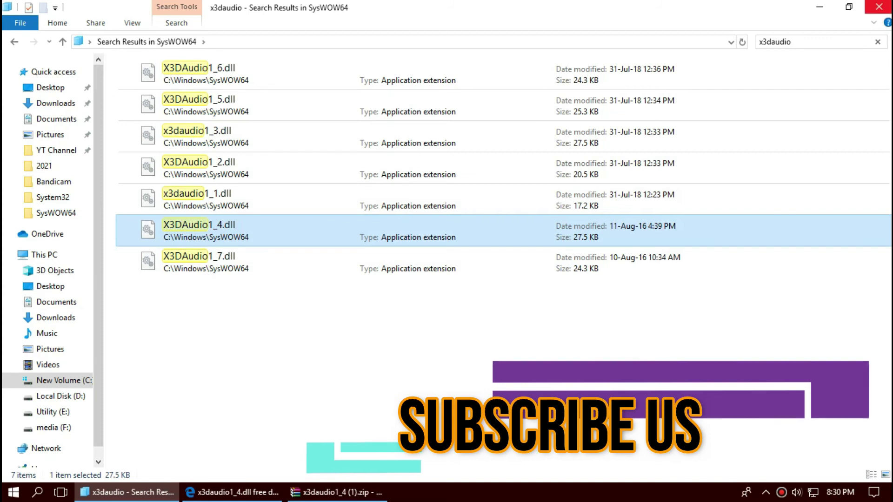
{"action": "key", "text": "alt+F4"}
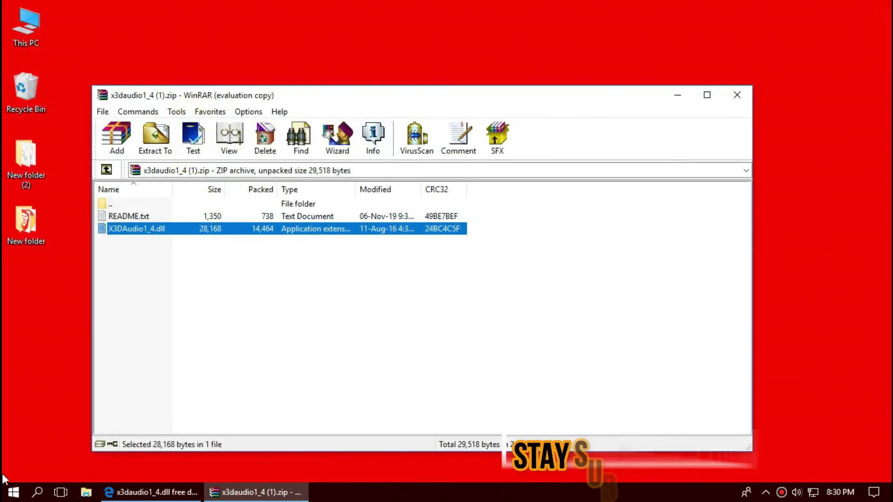
- Show the Start menu's power options with Sleep, Shut down and Restart
{"action": "left_click", "coordinate": [9, 490]}
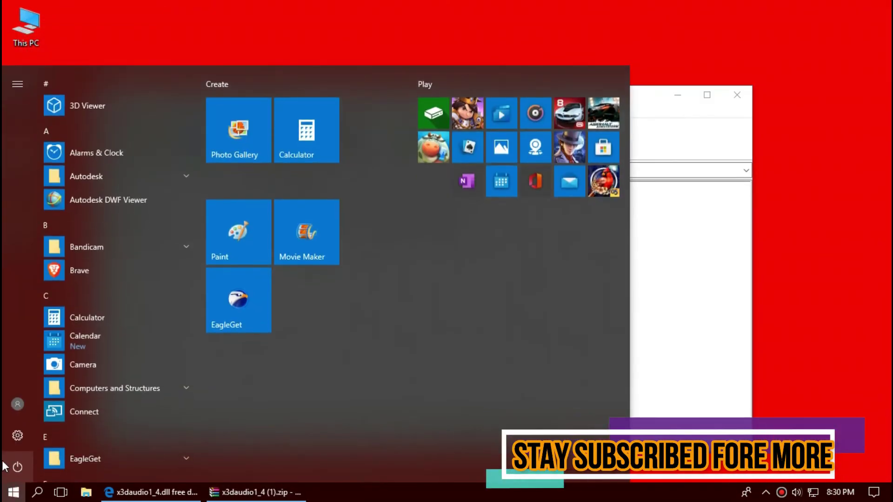
{"action": "left_click", "coordinate": [5, 466]}
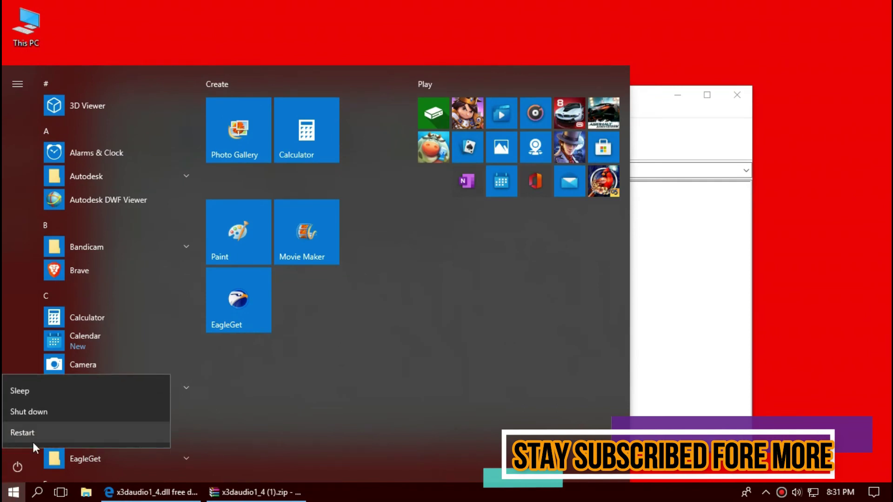